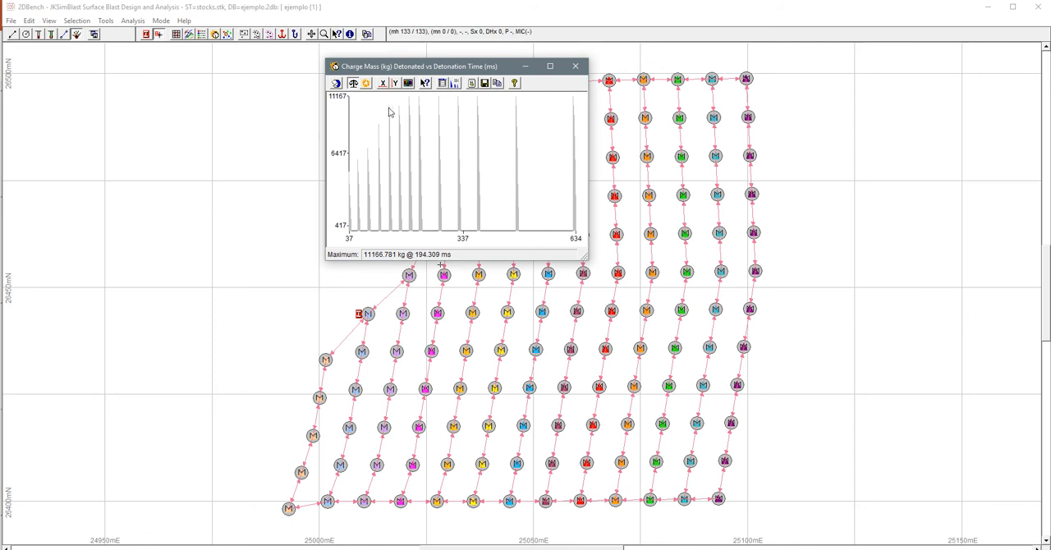
- Compare the number-of-decks graph with the charge-mass graph against detonation time
{"action": "left_click", "coordinate": [366, 85]}
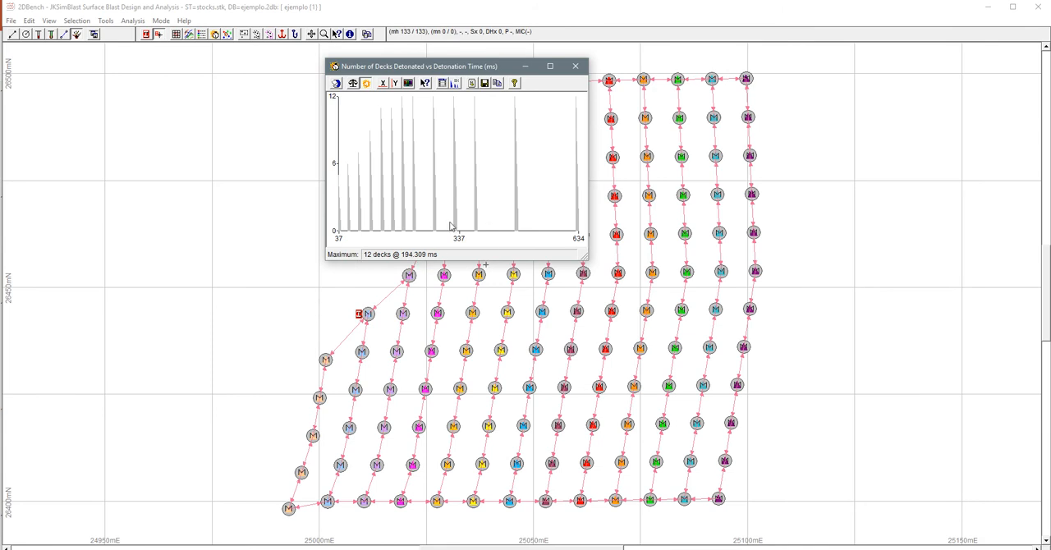
{"action": "left_click", "coordinate": [353, 84]}
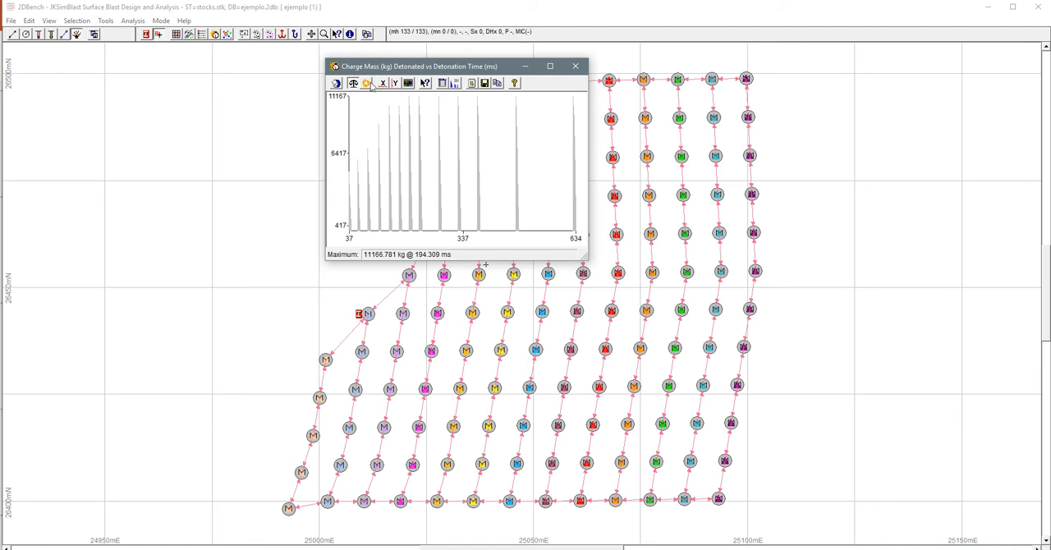
- Query the charge-mass graph's bars near 222 ms and 375 ms to highlight their holes, keeping the graph clear of the highlighted rows
{"action": "left_click", "coordinate": [425, 84]}
{"action": "left_click", "coordinate": [420, 151]}
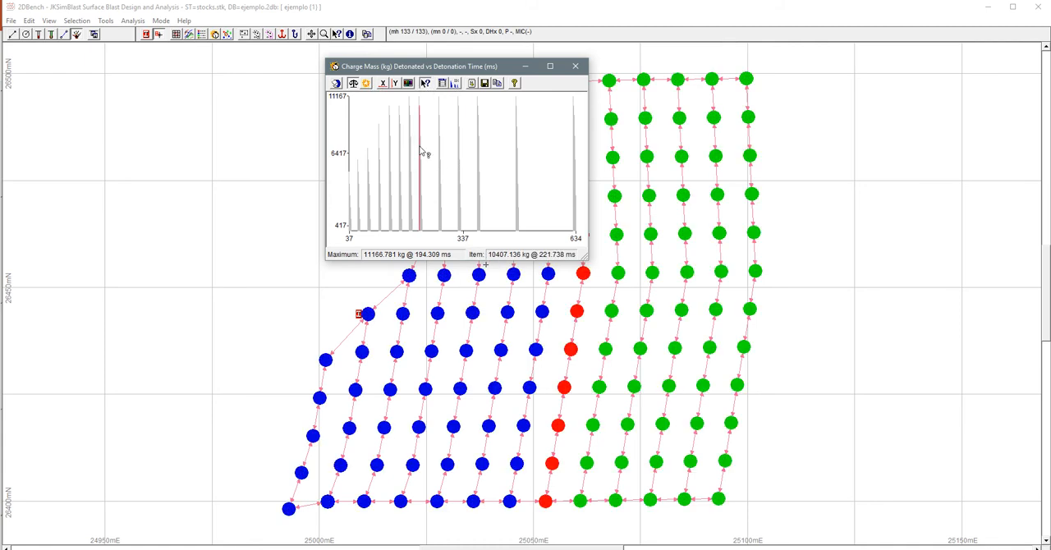
{"action": "mouse_move", "coordinate": [468, 67]}
{"action": "left_mouse_down"}
{"action": "mouse_move", "coordinate": [579, 156]}
{"action": "mouse_move", "coordinate": [825, 125]}
{"action": "mouse_move", "coordinate": [791, 125]}
{"action": "left_mouse_up"}
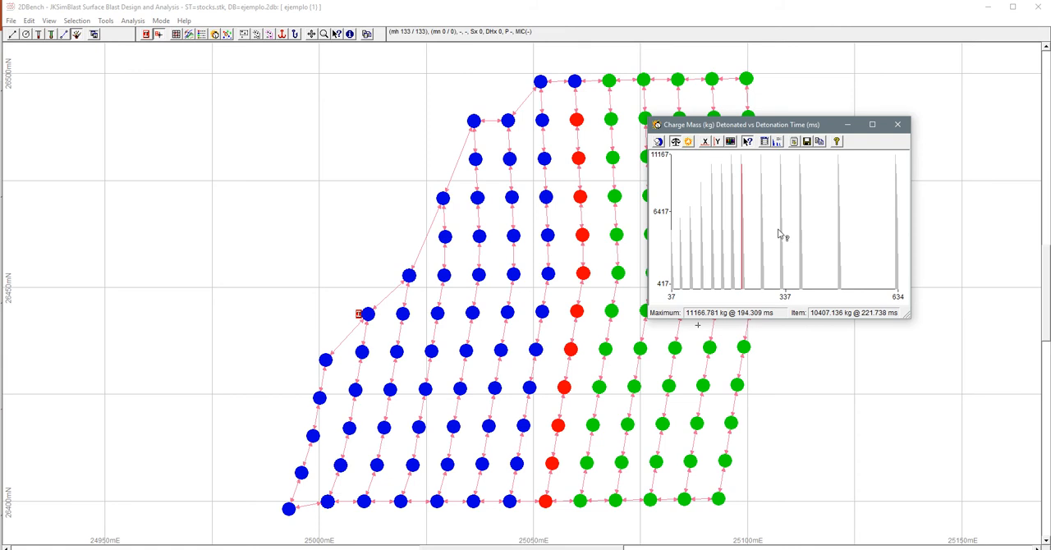
{"action": "left_click", "coordinate": [802, 248]}
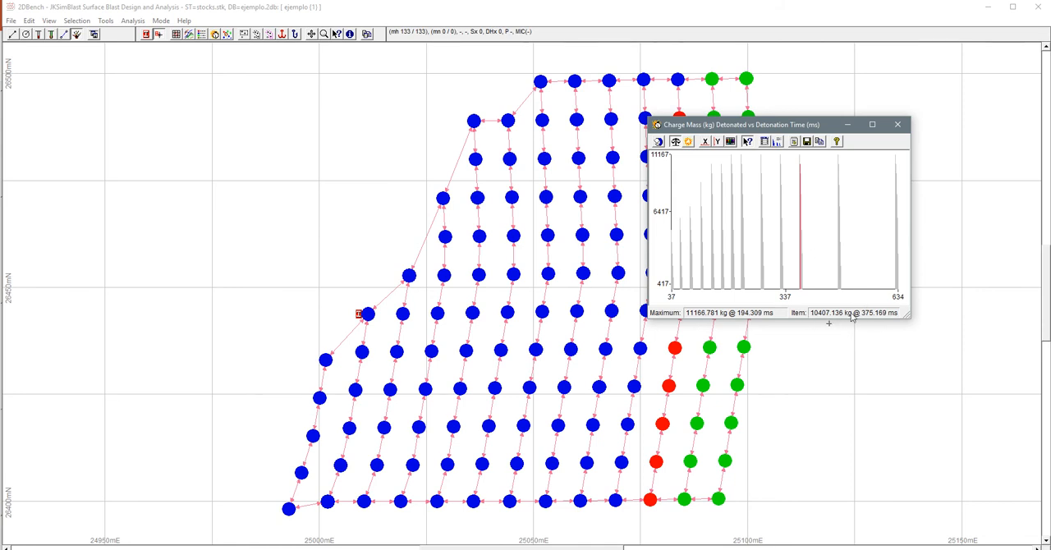
{"action": "left_click_drag", "start_coordinate": [786, 130], "coordinate": [234, 114]}
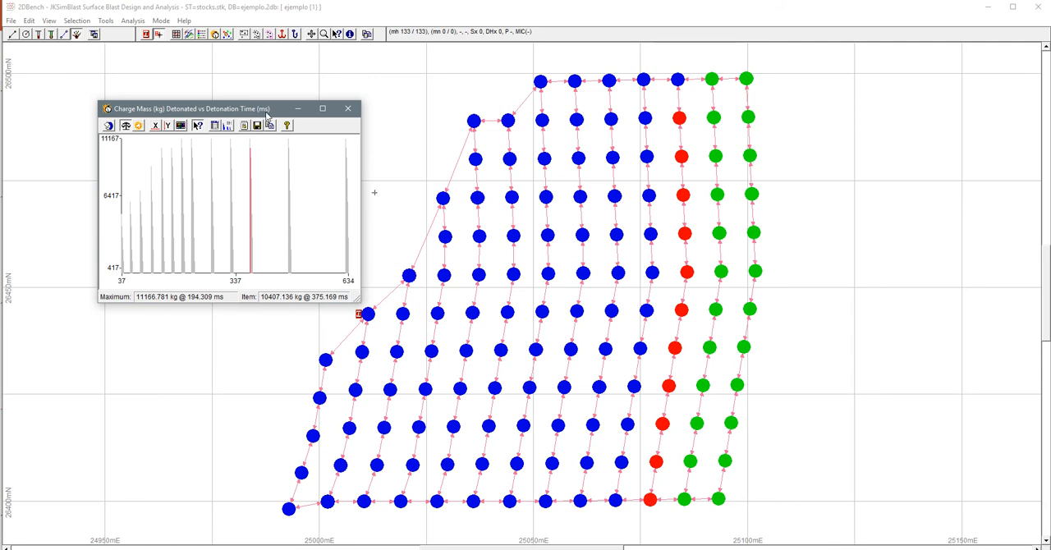
{"action": "left_click_drag", "start_coordinate": [268, 115], "coordinate": [323, 166]}
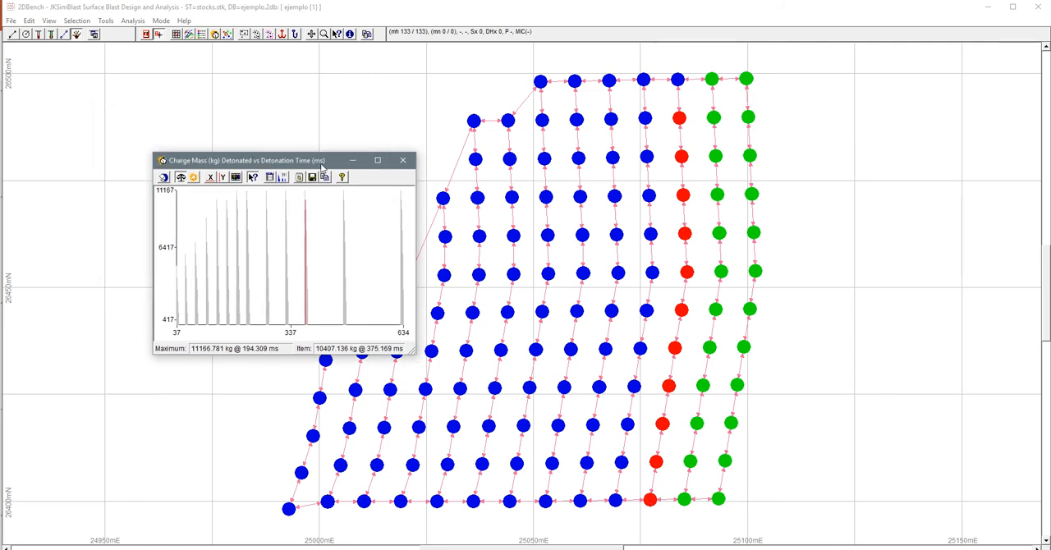
- Check the vibration parameters, show the vibration results on the charge-mass graph and maximize the graph window
{"action": "left_click", "coordinate": [270, 179]}
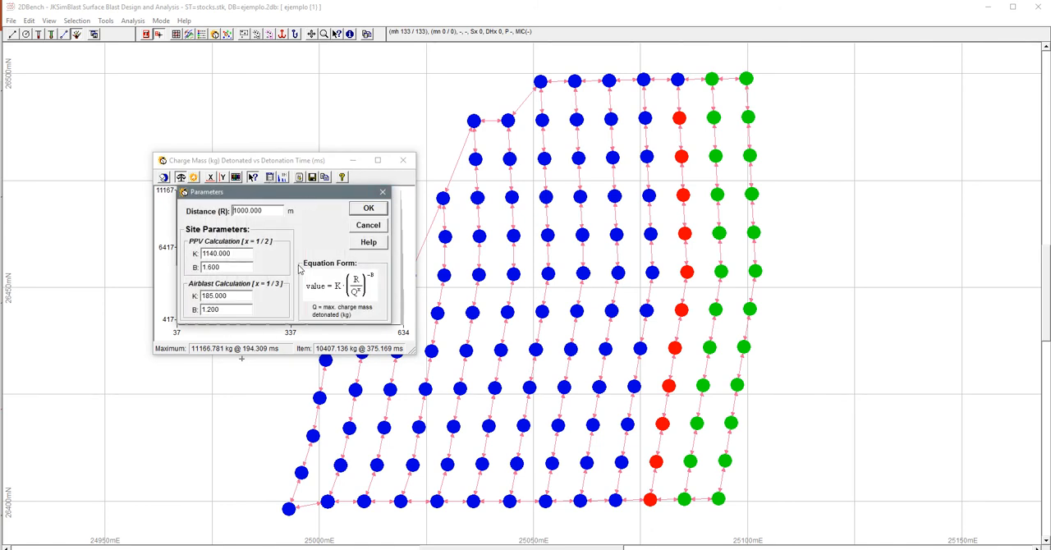
{"action": "left_click", "coordinate": [382, 193]}
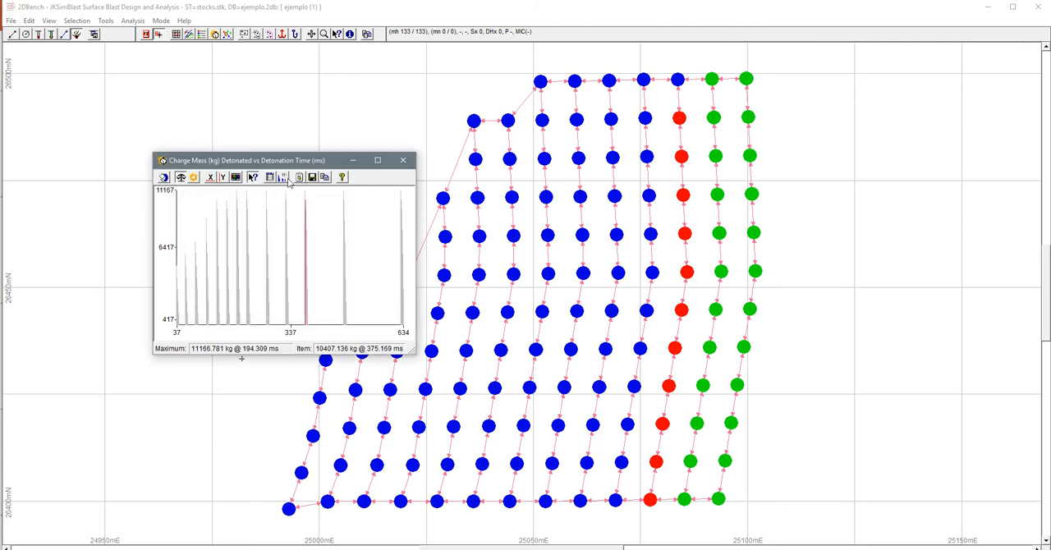
{"action": "left_click", "coordinate": [284, 178]}
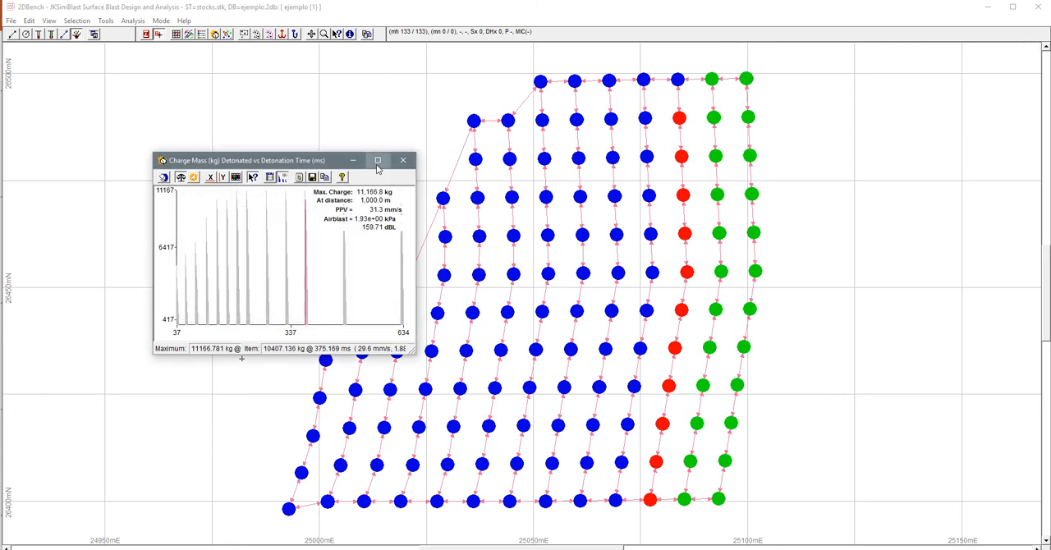
{"action": "left_click", "coordinate": [378, 161]}
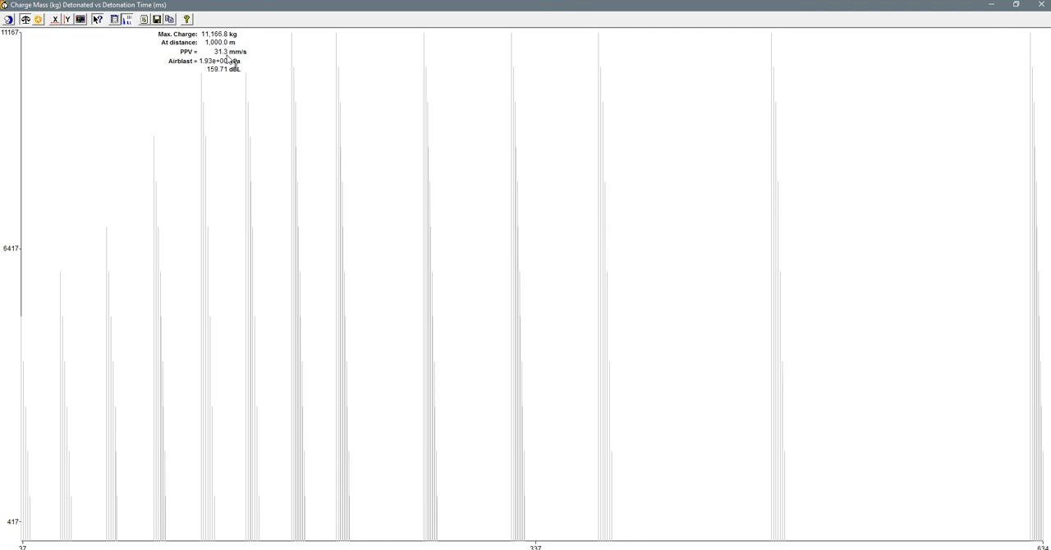
{"action": "left_click", "coordinate": [117, 19]}
{"action": "left_click_drag", "start_coordinate": [493, 220], "coordinate": [406, 199]}
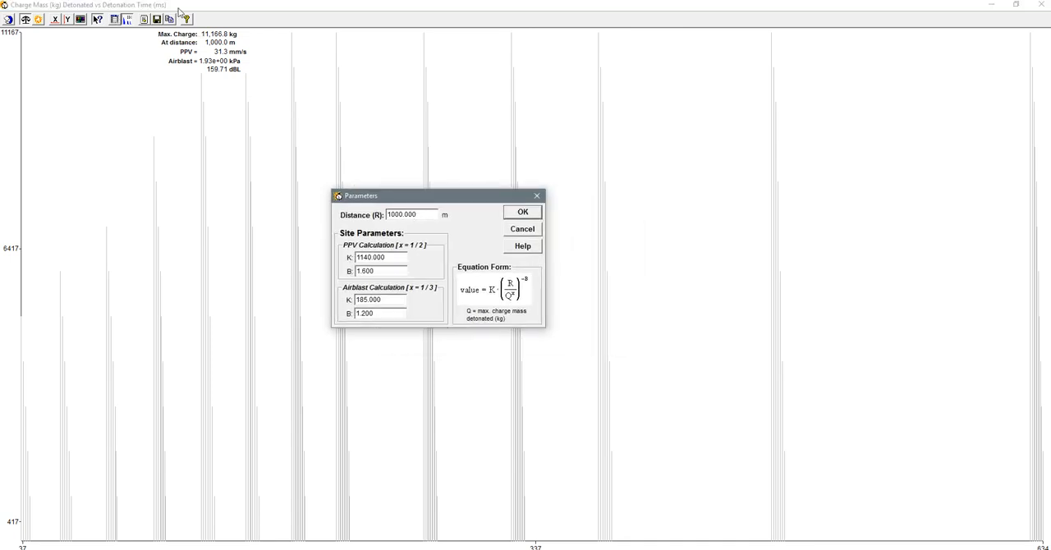
{"action": "double_click", "coordinate": [423, 214]}
{"action": "type", "text": "2"}
{"action": "left_click", "coordinate": [386, 257]}
{"action": "left_click", "coordinate": [536, 198]}
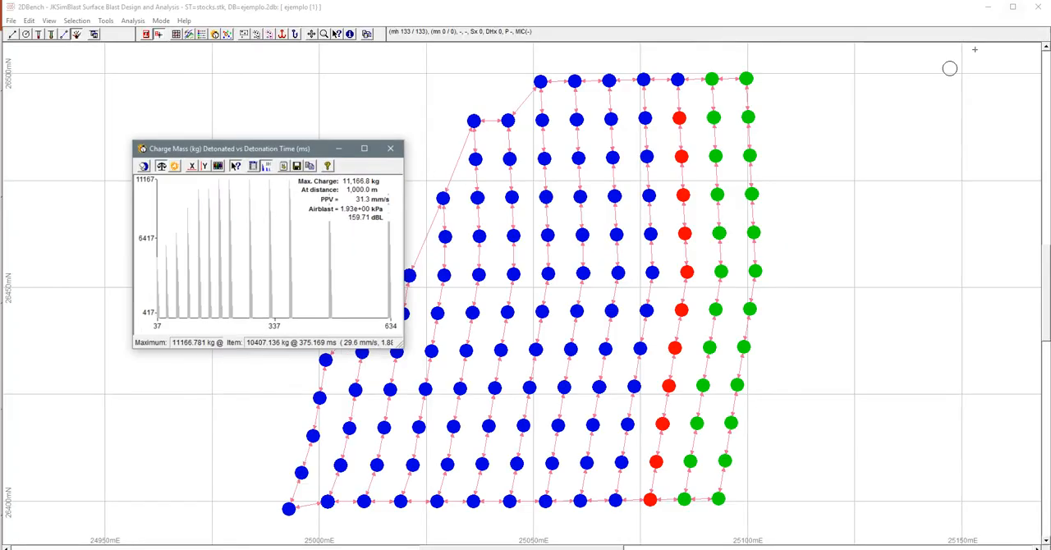
- Look up the rock list's K and alpha values in the Holmberg/Persson PPV contour settings
{"action": "left_click_drag", "start_coordinate": [271, 159], "coordinate": [227, 147]}
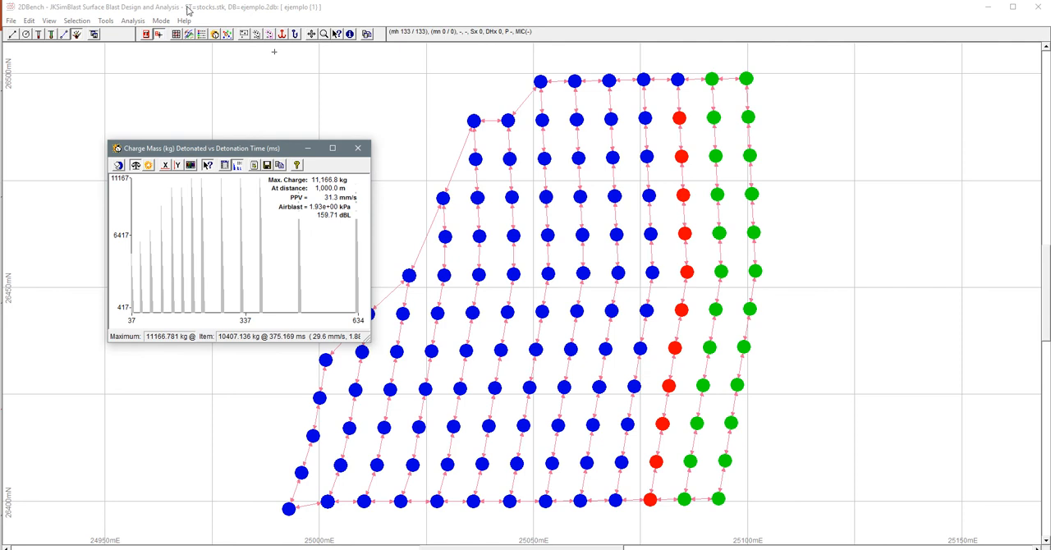
{"action": "left_click", "coordinate": [133, 21]}
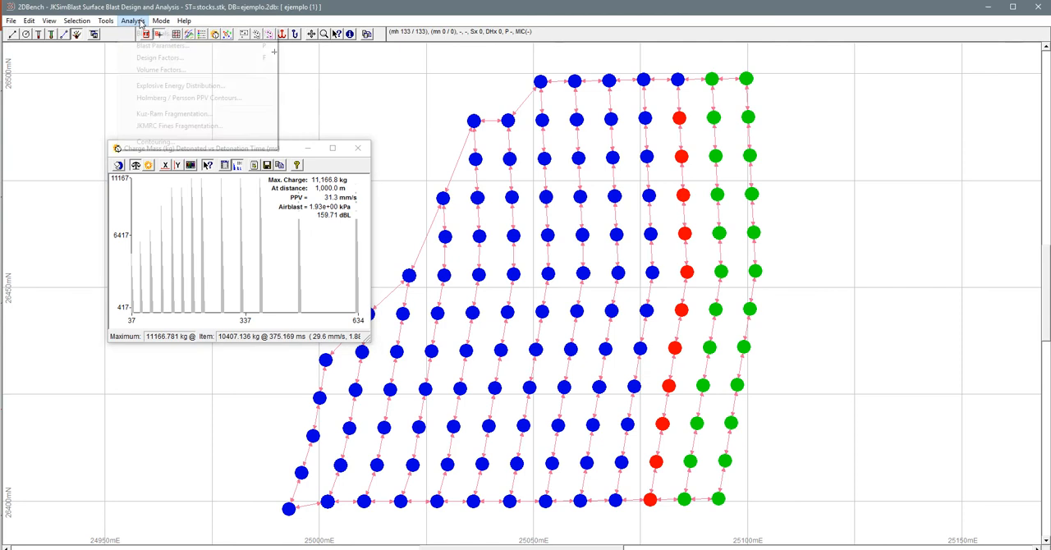
{"action": "left_click", "coordinate": [146, 98]}
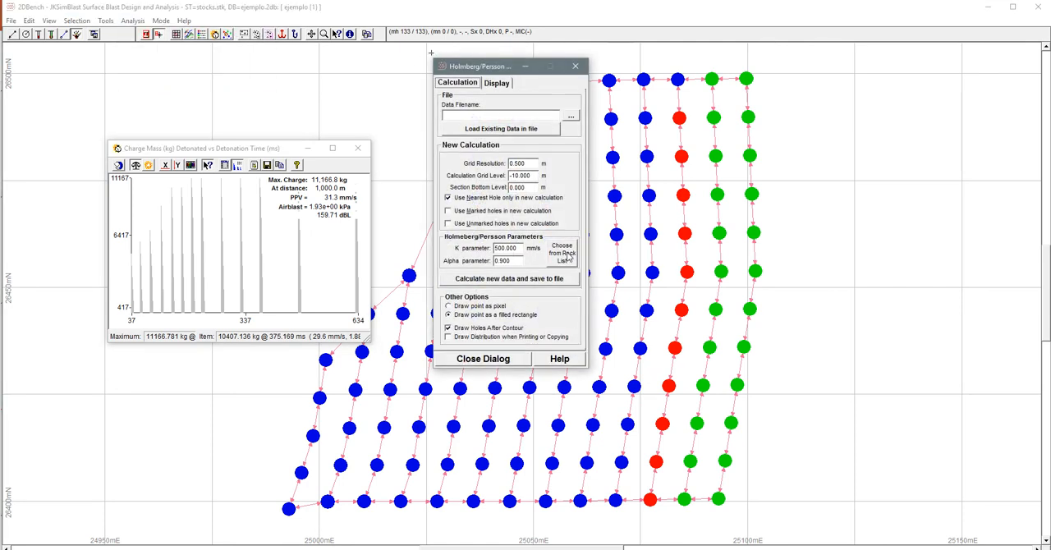
{"action": "left_click", "coordinate": [566, 255]}
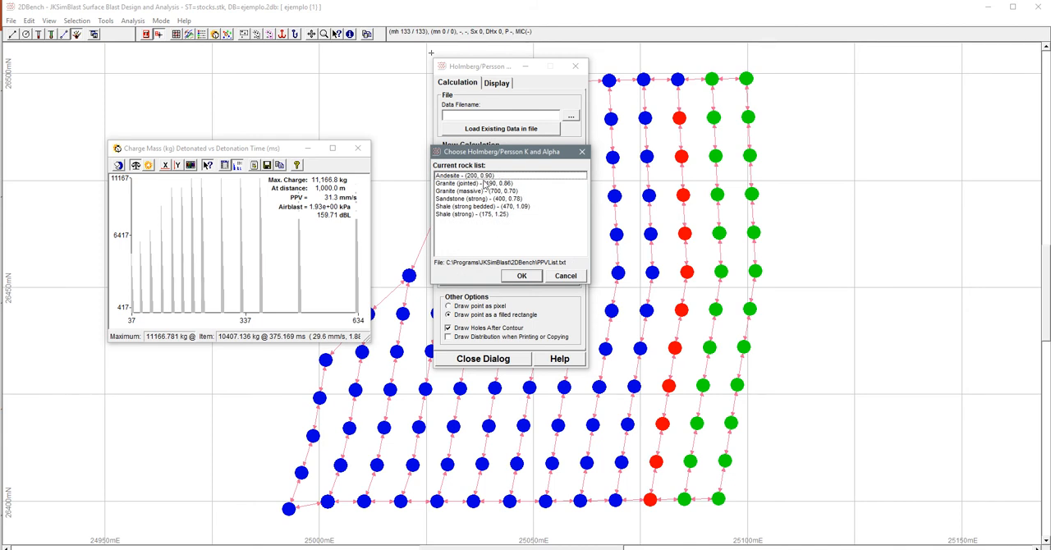
{"action": "left_click", "coordinate": [582, 153]}
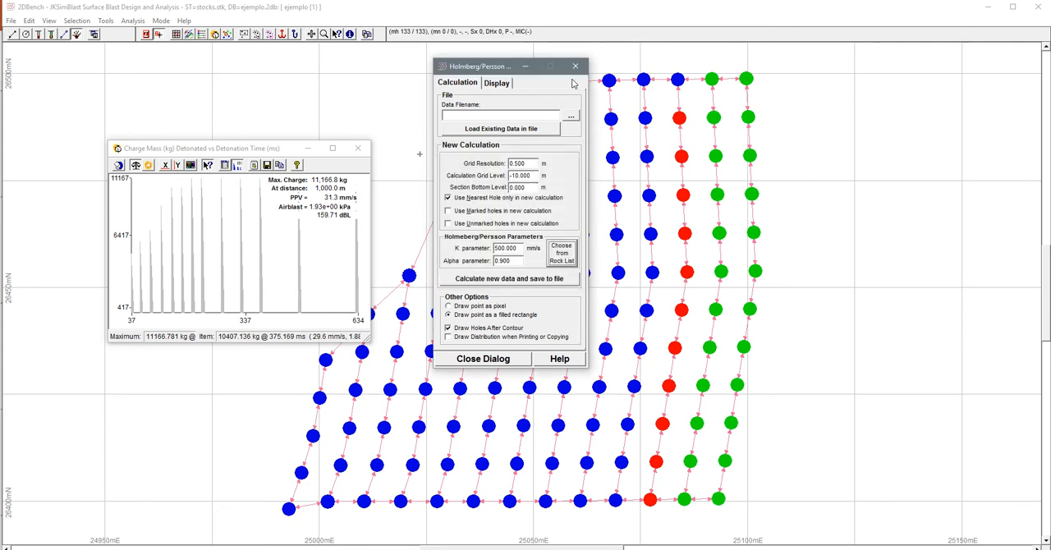
{"action": "left_click", "coordinate": [575, 65]}
- Set the vibration parameters to a 500 m distance, with K 200 and B 0.9 for the PPV calculation
{"action": "left_click", "coordinate": [225, 165]}
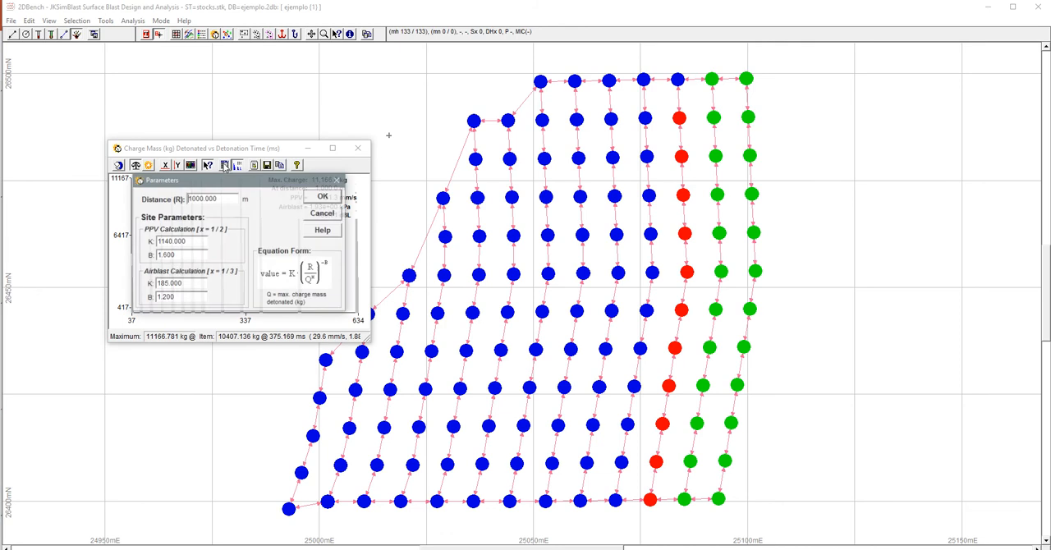
{"action": "double_click", "coordinate": [196, 243]}
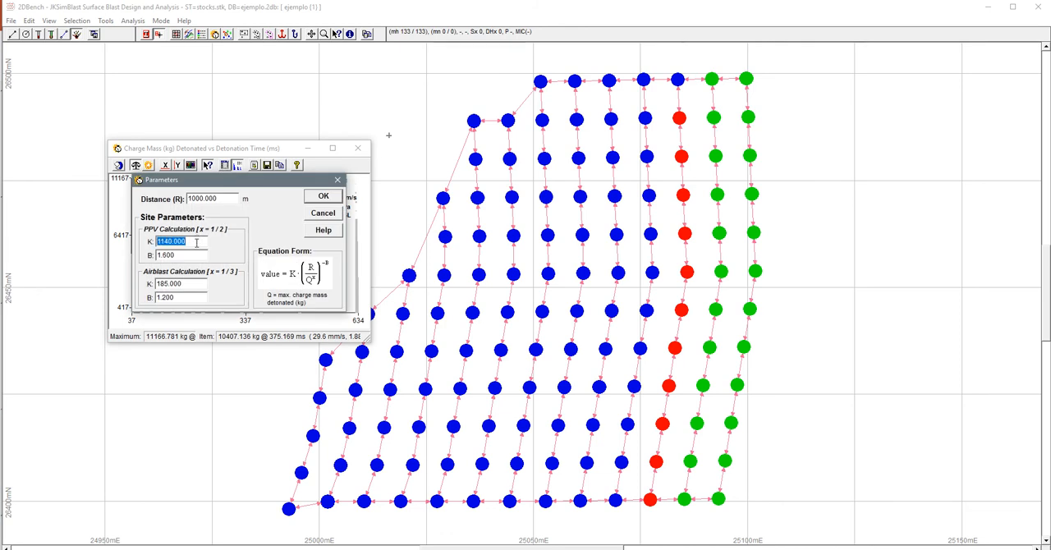
{"action": "type", "text": "200"}
{"action": "key", "text": "Tab"}
{"action": "double_click", "coordinate": [196, 254]}
{"action": "type", "text": "0.9"}
{"action": "double_click", "coordinate": [228, 197]}
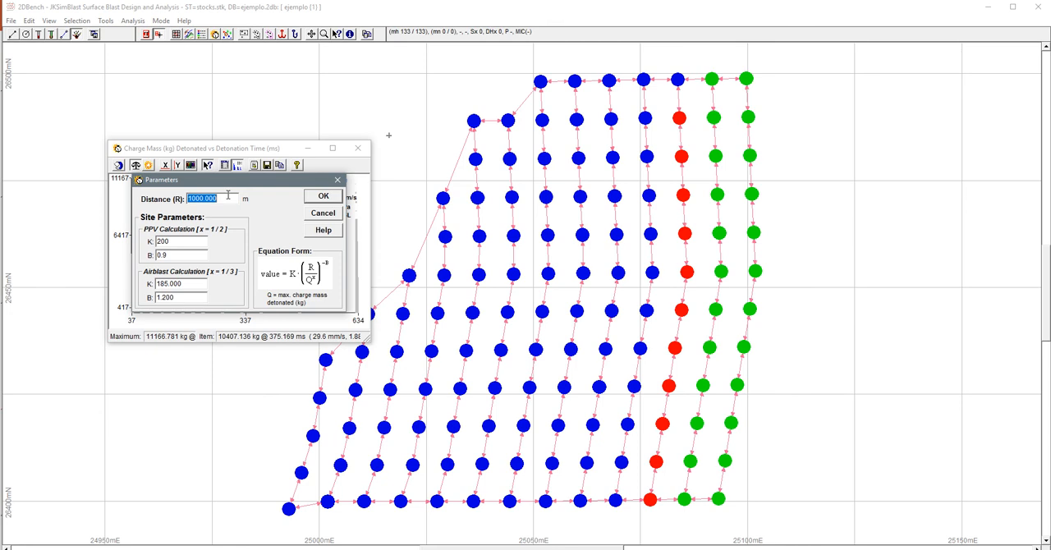
{"action": "type", "text": "500"}
{"action": "left_click", "coordinate": [325, 199]}
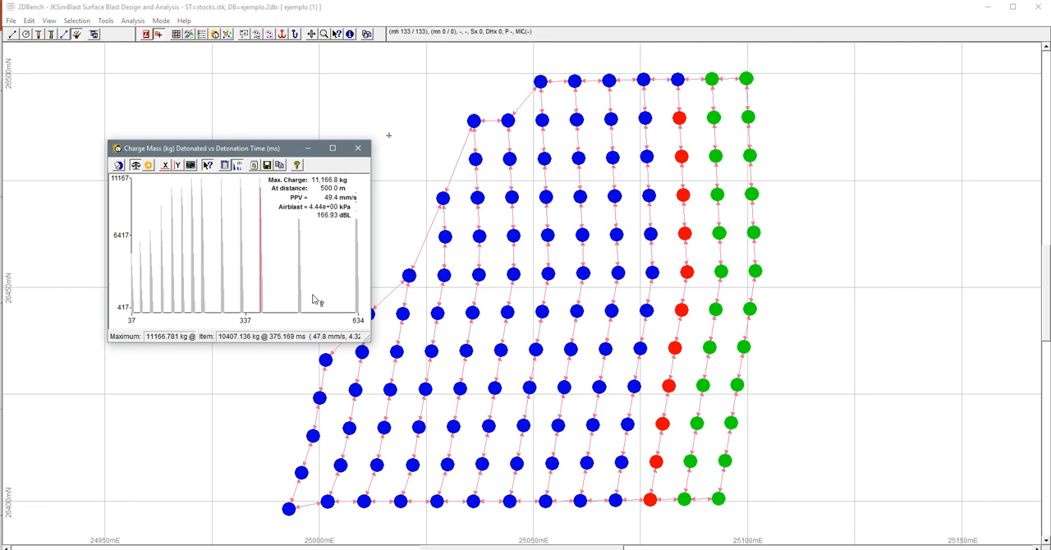
- Open the vibration parameters of the charge-mass graph
{"action": "left_click", "coordinate": [225, 165]}
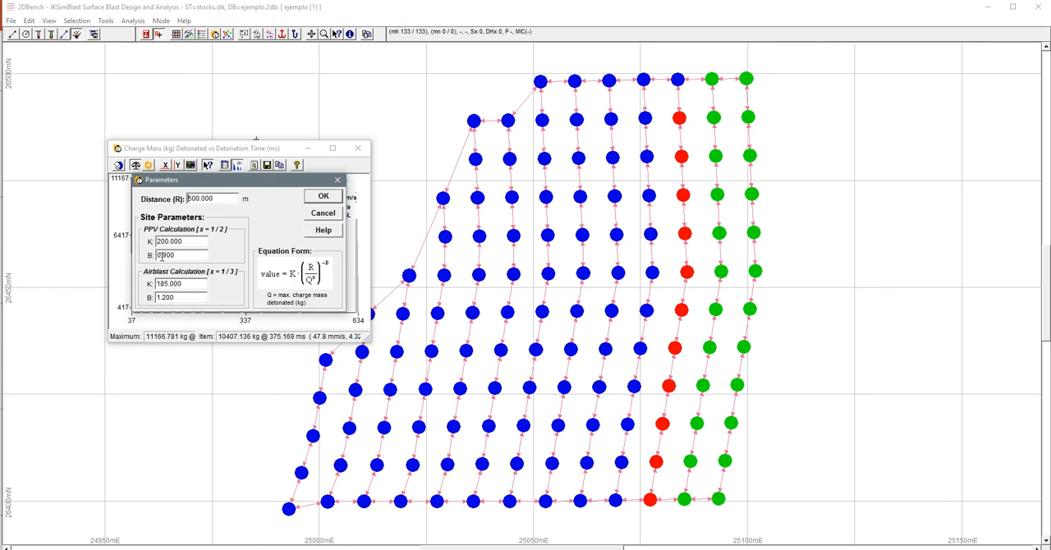